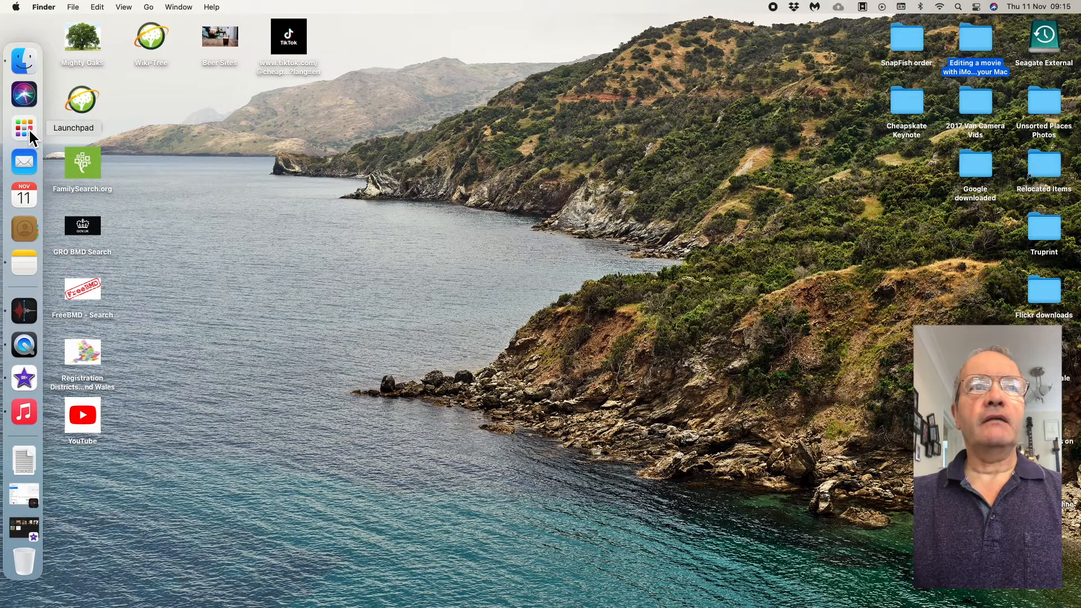
# Step: Open iMovie from the installed applications and move its projects window clear of the desktop shortcuts
pyautogui.click(29, 130)
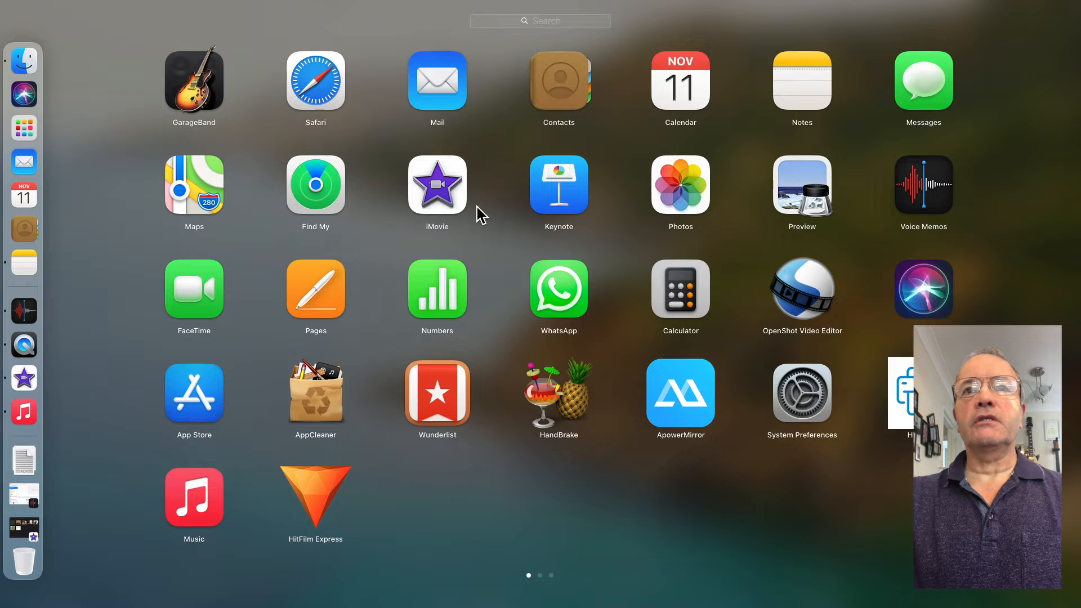
pyautogui.hscroll(3, 477, 207)
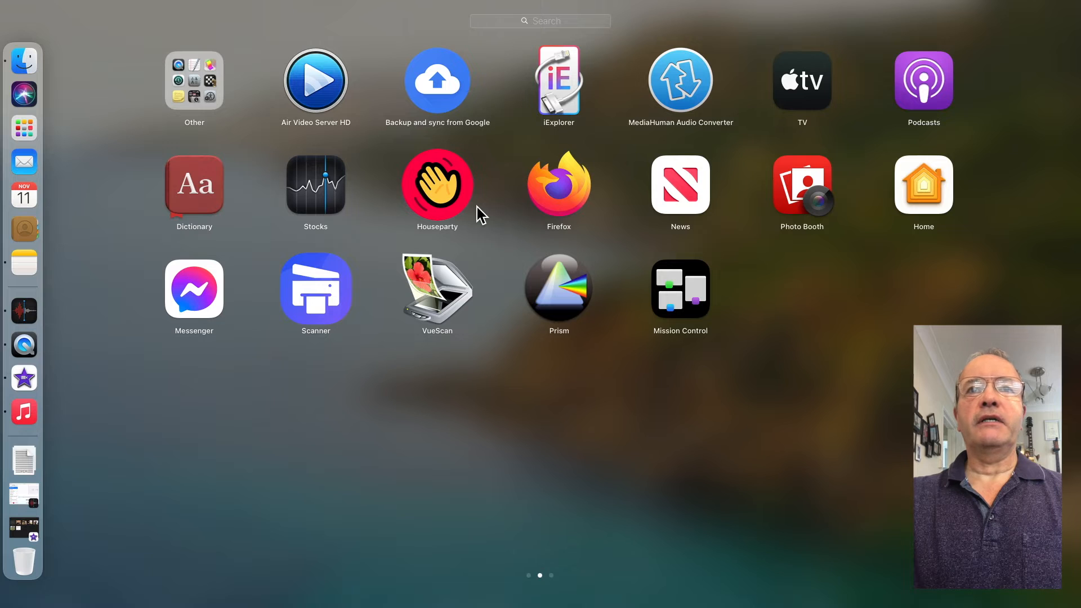
pyautogui.hscroll(-3, 477, 208)
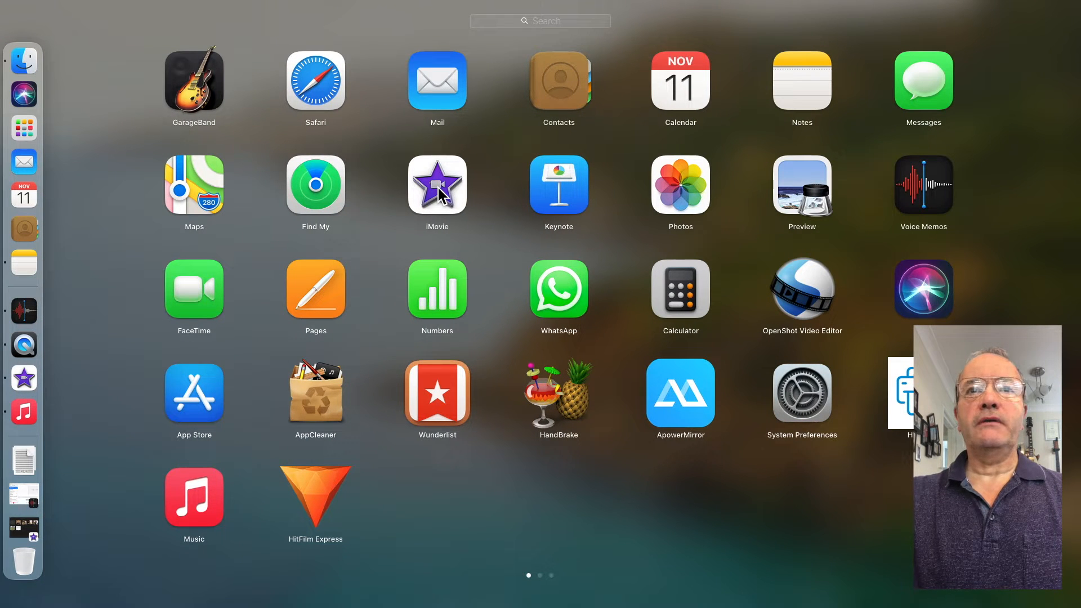
pyautogui.click(438, 188)
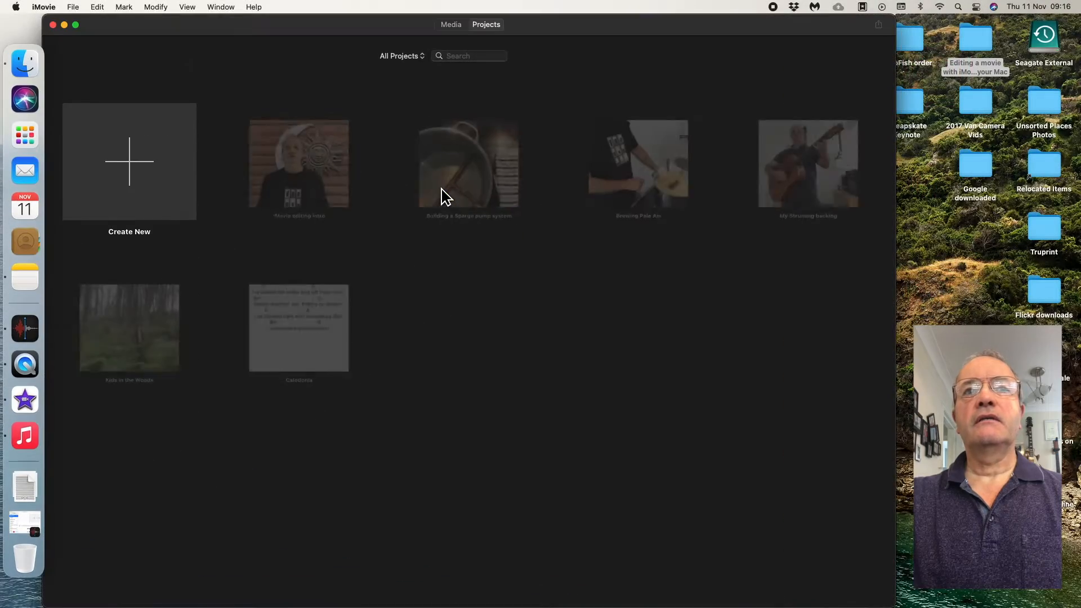
pyautogui.moveTo(274, 28); pyautogui.dragTo(358, 29)
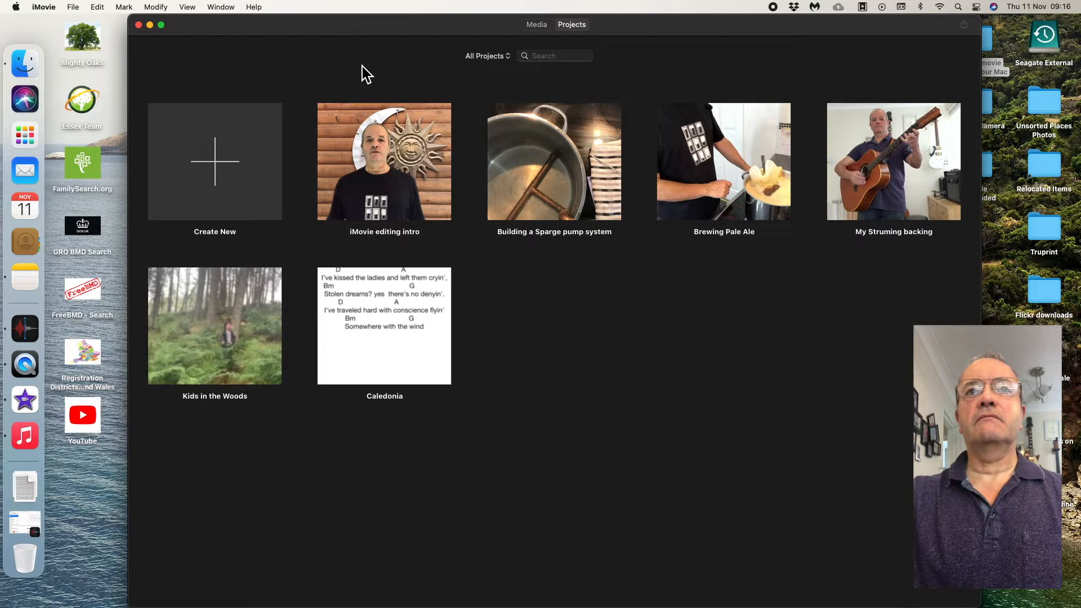
# Step: Create a new project of the Movie type
pyautogui.moveTo(394, 175)
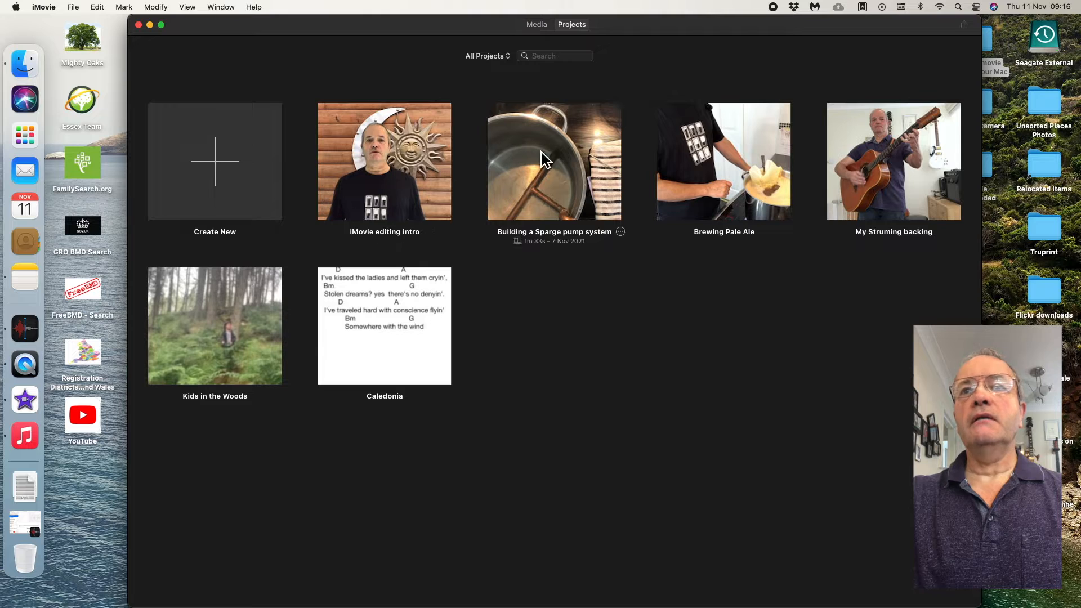
pyautogui.moveTo(585, 159)
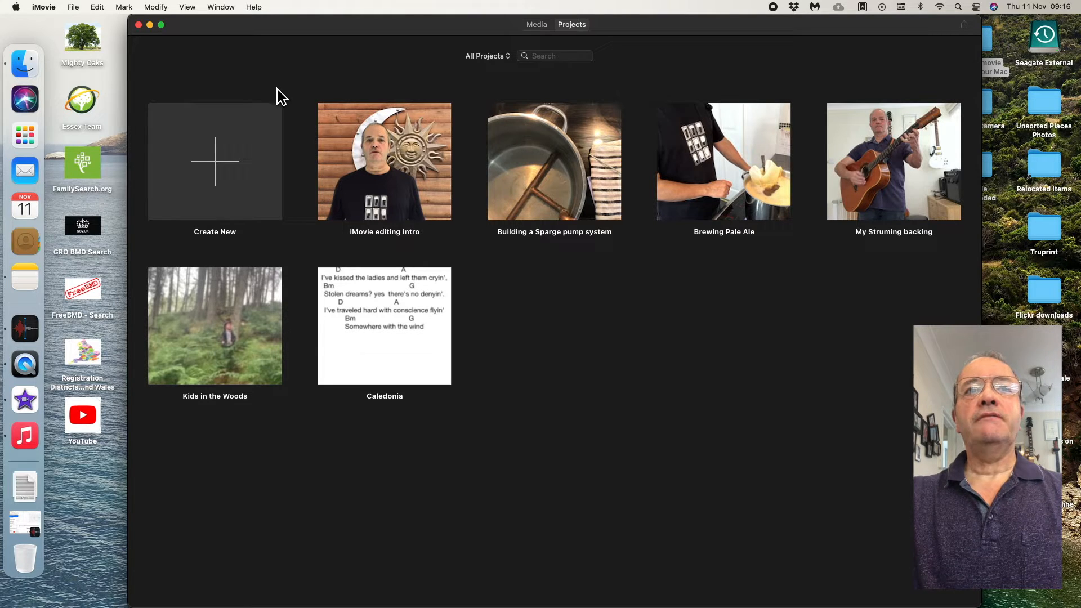
pyautogui.click(226, 176)
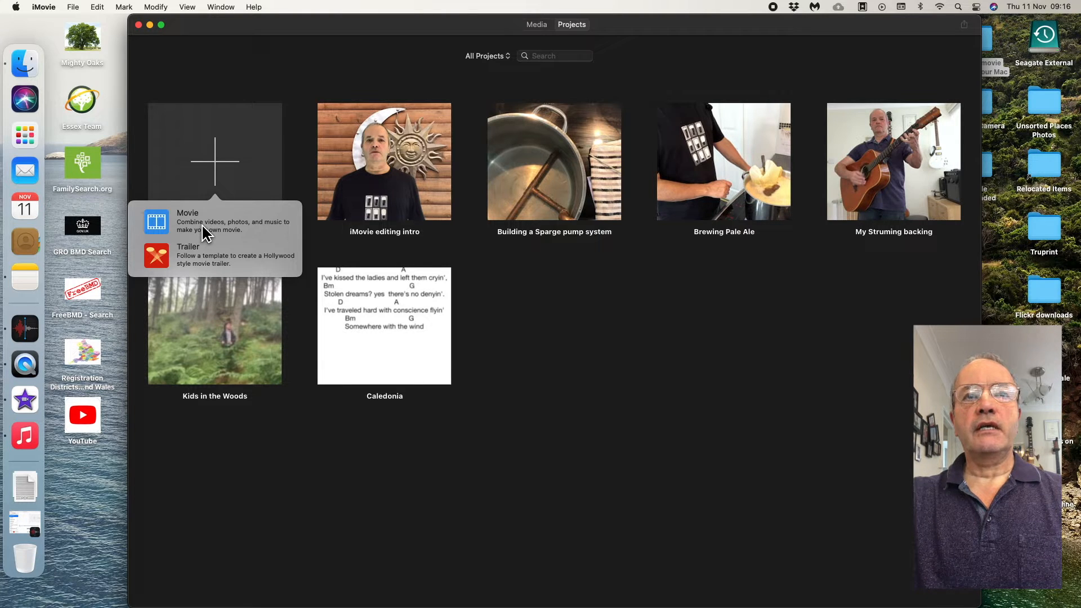
pyautogui.click(202, 226)
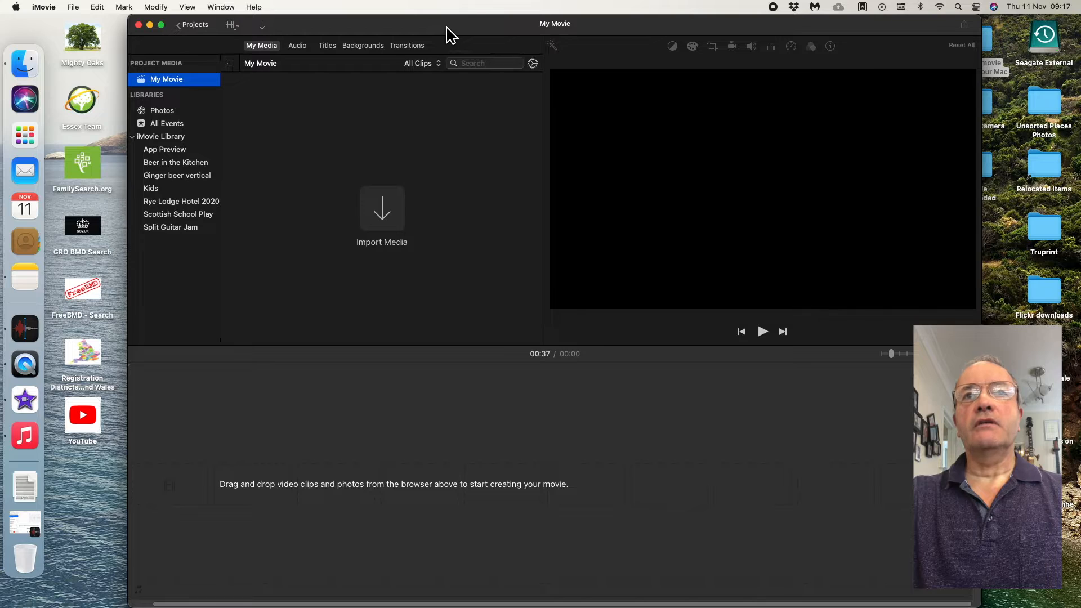
# Step: Import Editing videos intro.MOV into the My Movie project media from the iMovie editing folder on the desktop
pyautogui.moveTo(446, 27); pyautogui.dragTo(434, 26)
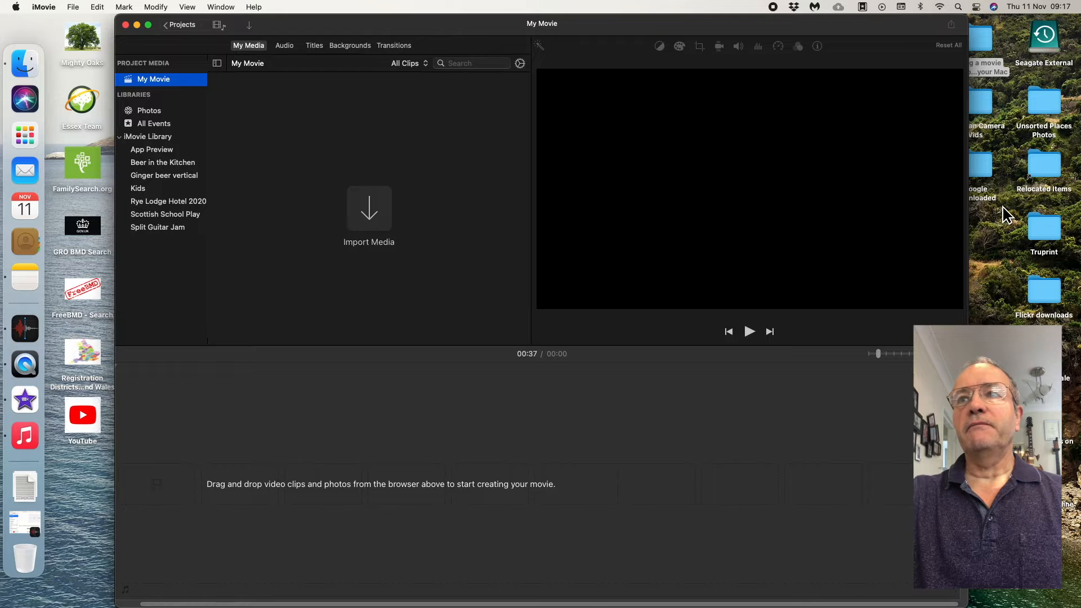
pyautogui.doubleClick(991, 48)
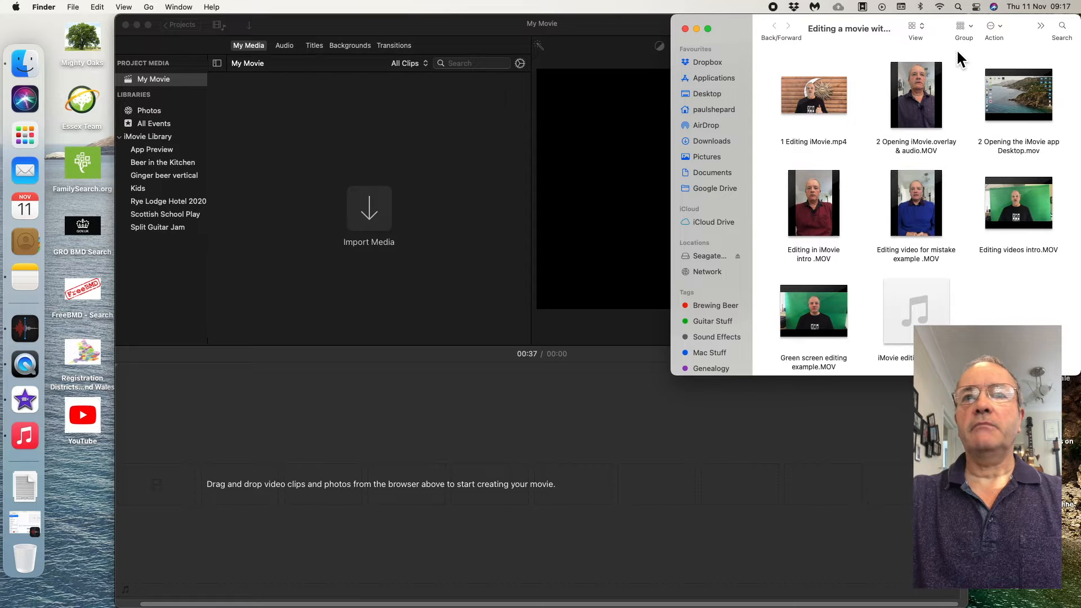
pyautogui.click(1005, 200)
pyautogui.moveTo(1005, 201); pyautogui.dragTo(348, 209)
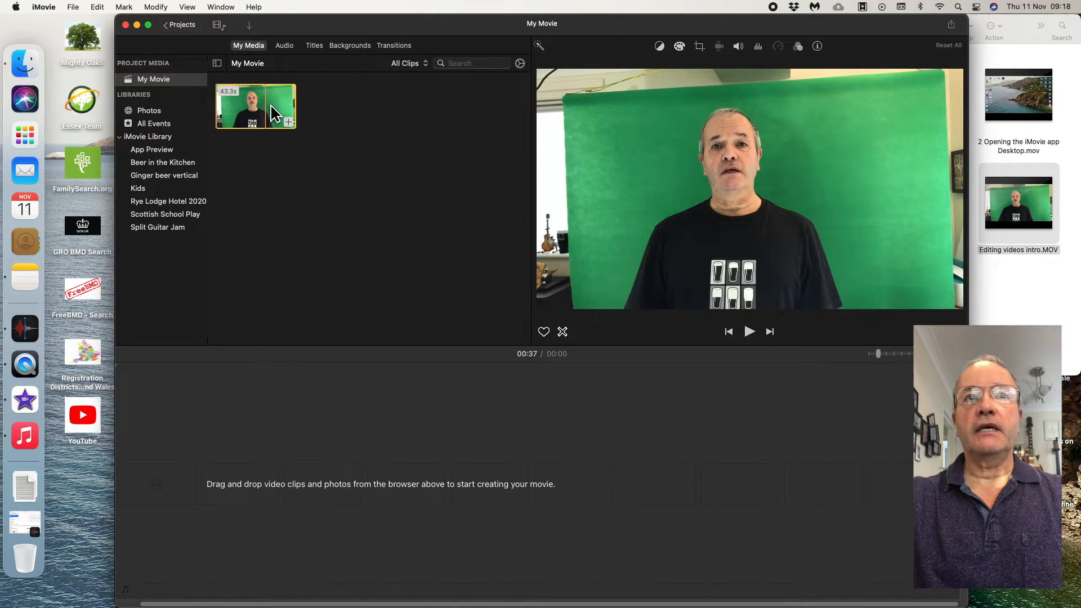
# Step: Add the imported green-screen clip to the empty timeline and play its opening seconds
pyautogui.moveTo(271, 106); pyautogui.dragTo(197, 499)
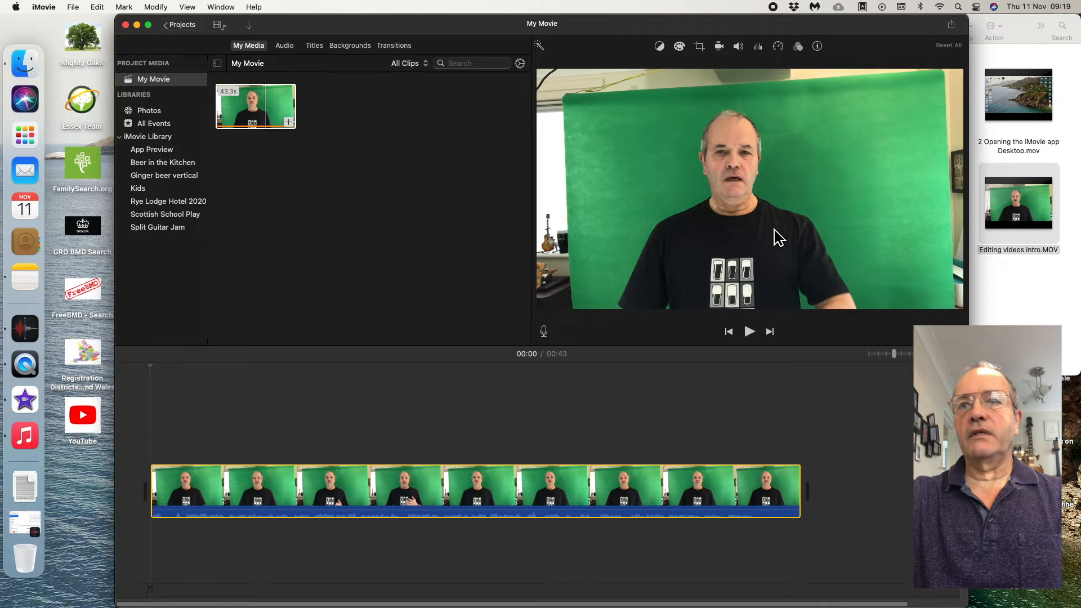
pyautogui.click(757, 337)
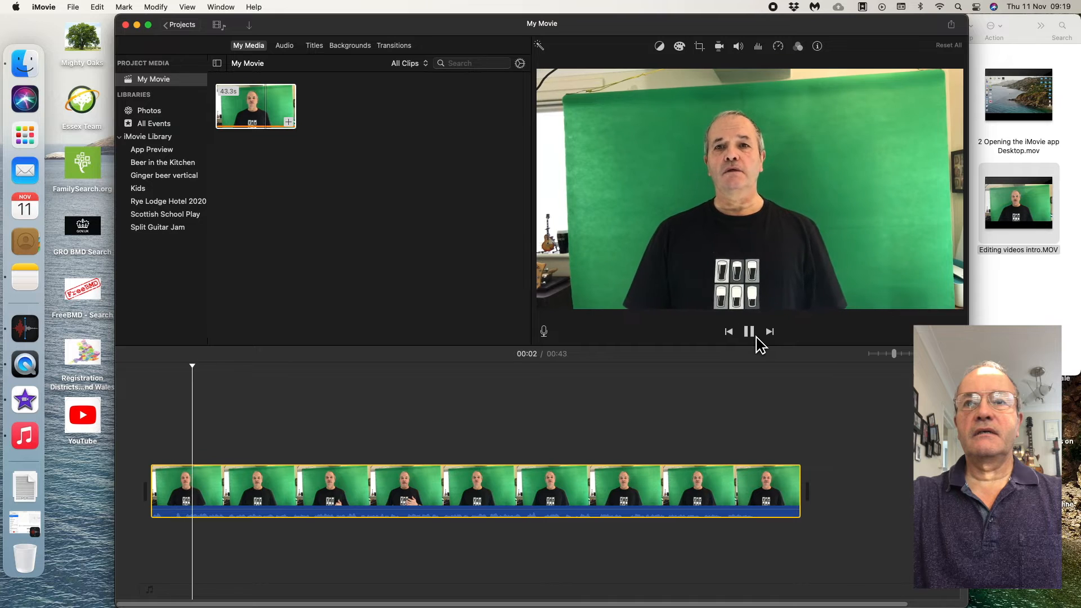
pyautogui.click(756, 338)
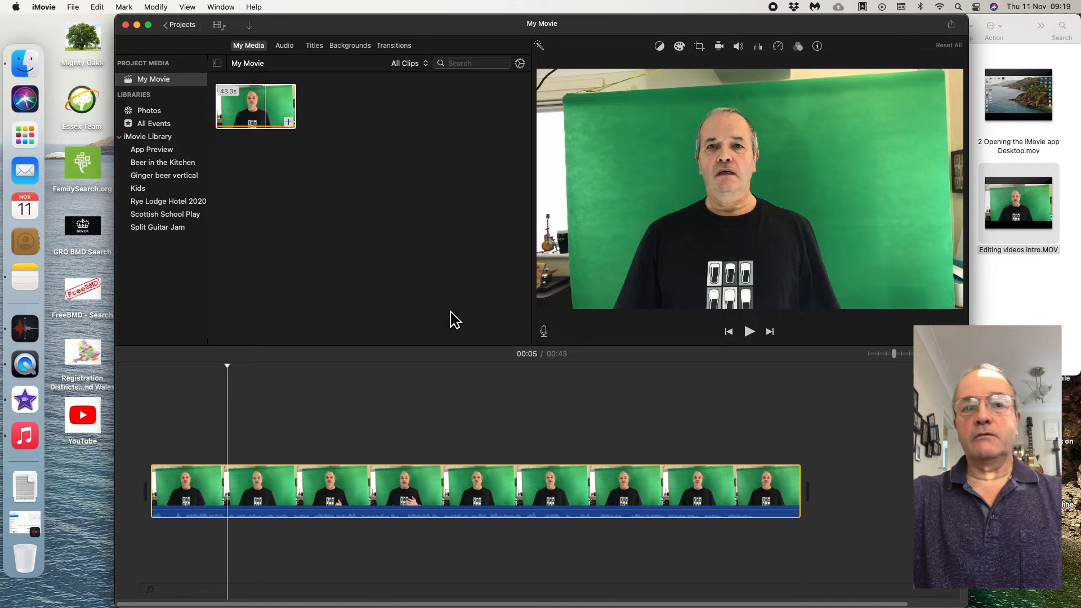
# Step: Locate the end of the unwanted opening in the timeline clip and split the clip there, about 4.7 seconds in
pyautogui.click(205, 411)
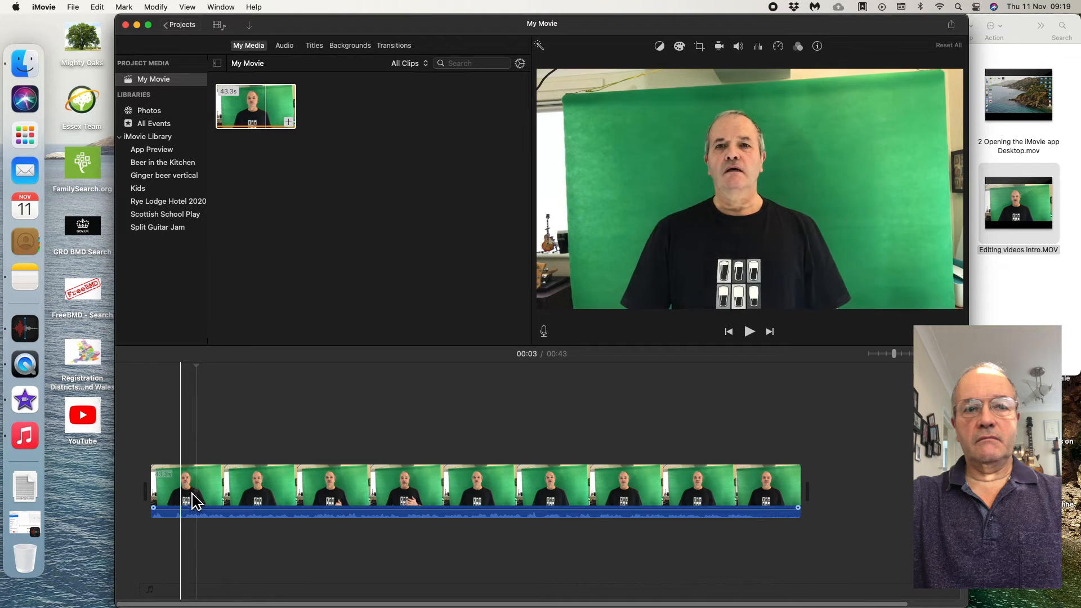
pyautogui.click(254, 487)
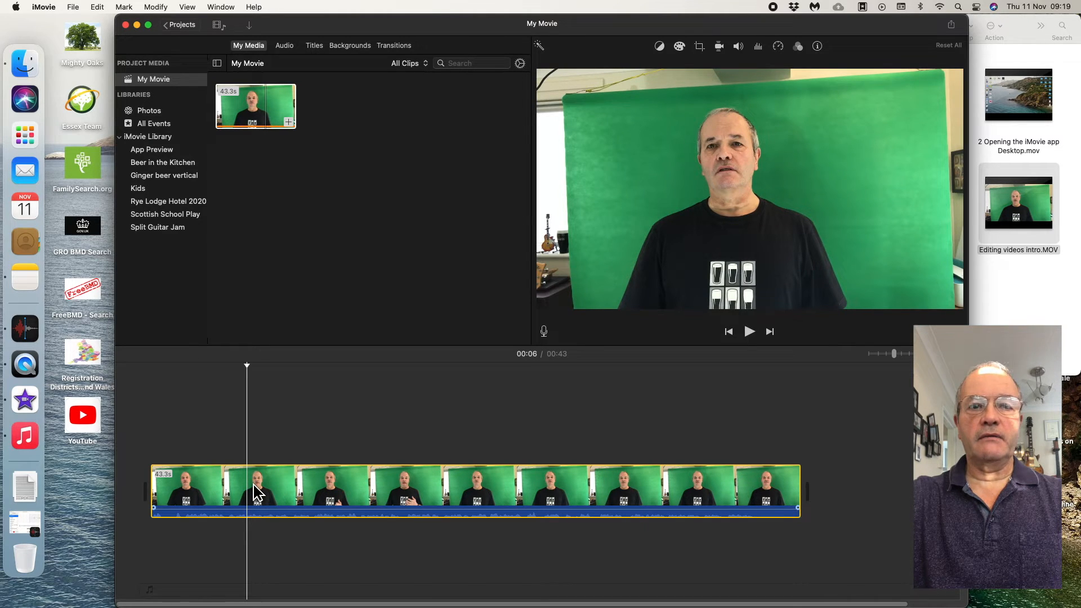
pyautogui.click(235, 427)
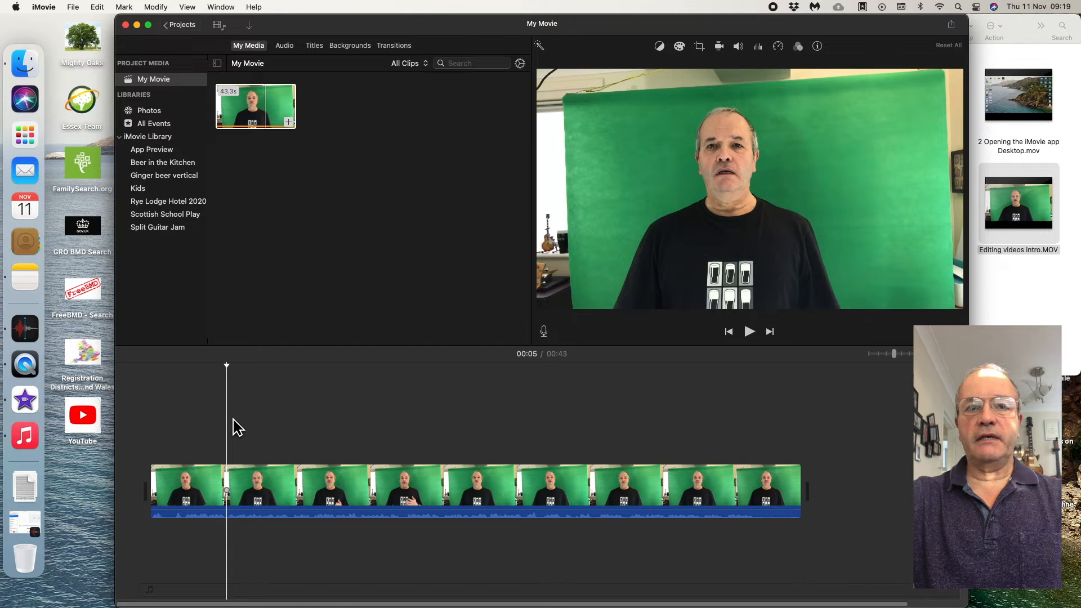
pyautogui.click(210, 483)
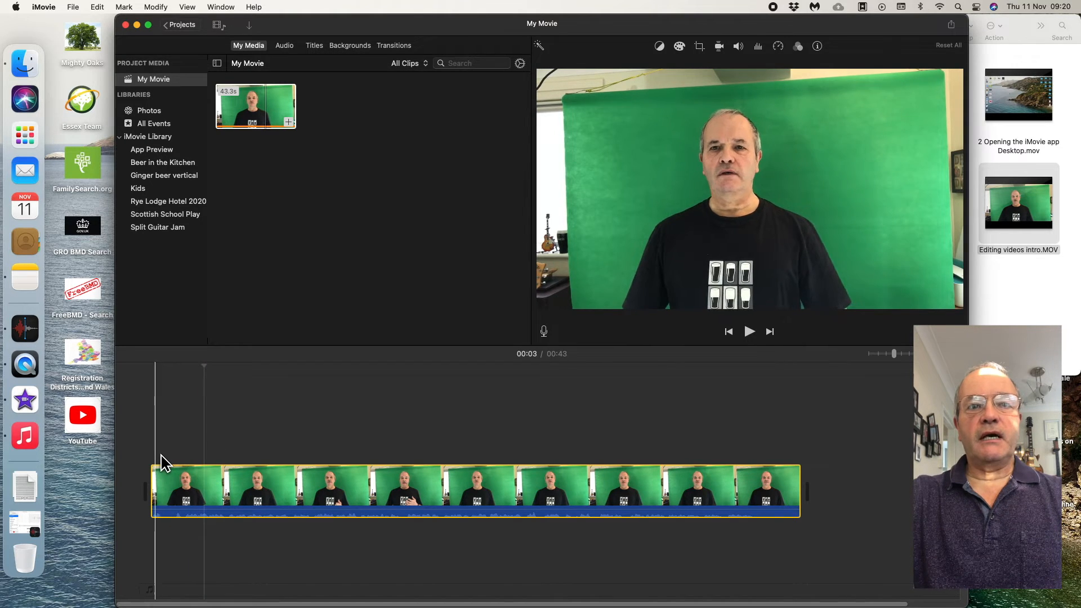
pyautogui.click(229, 480)
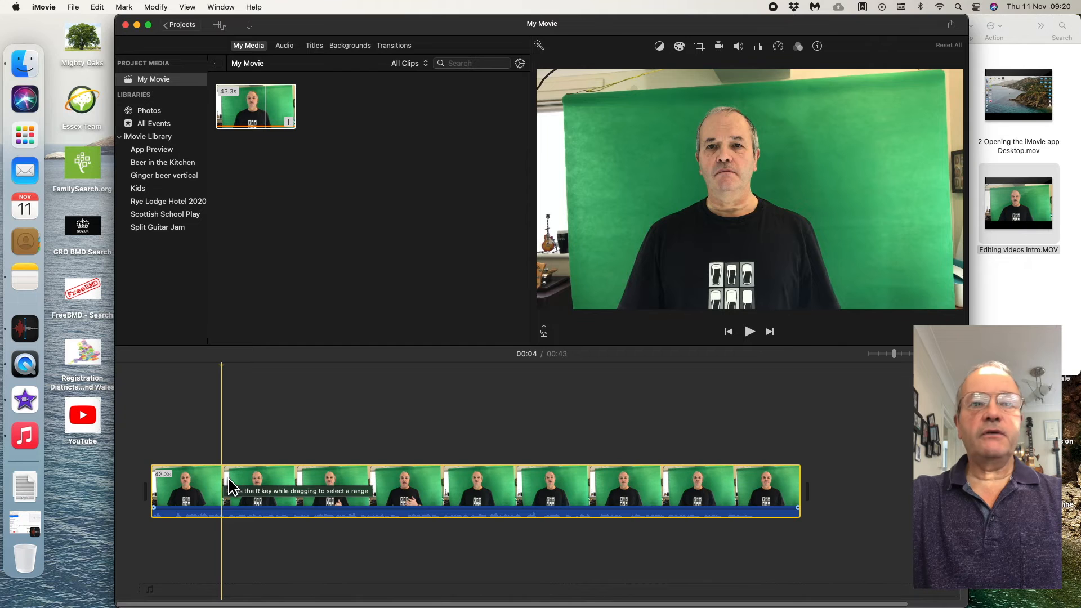
pyautogui.rightClick(226, 478)
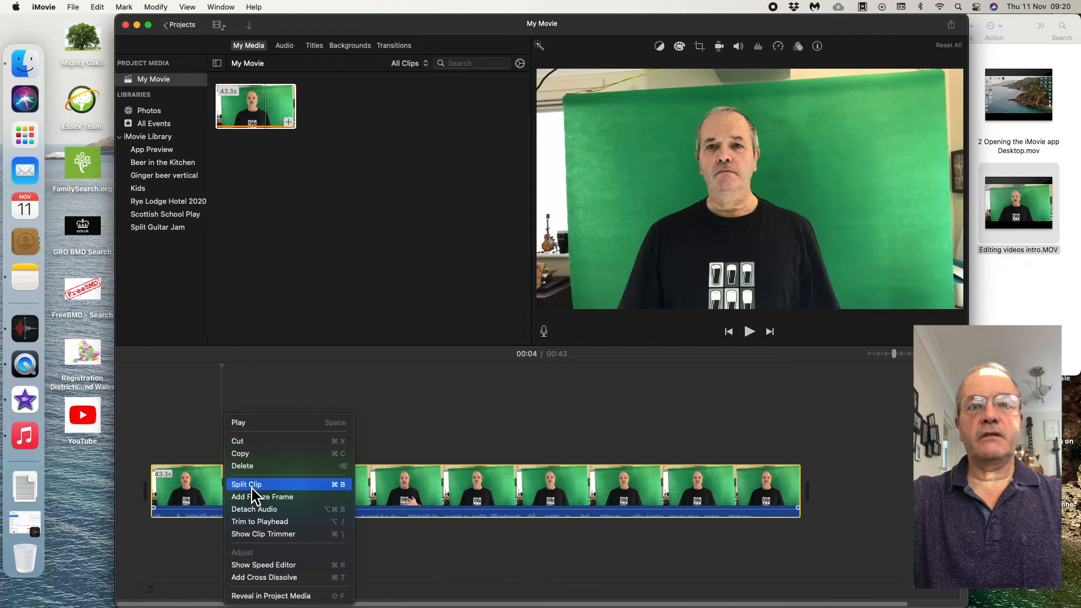
pyautogui.click(252, 485)
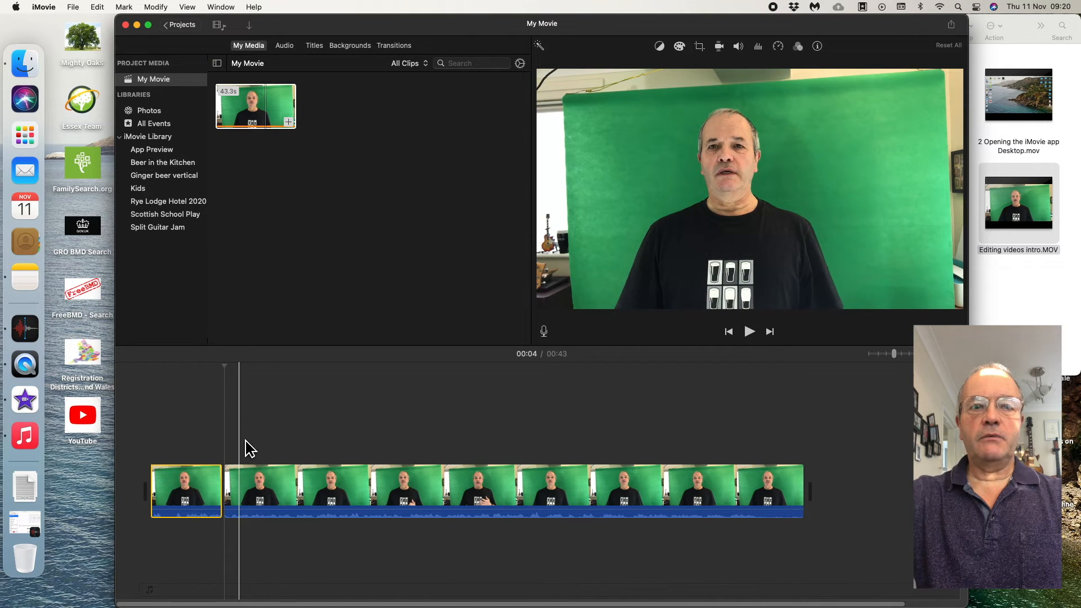
# Step: Delete the short first segment in front of the split from the timeline
pyautogui.click(208, 483)
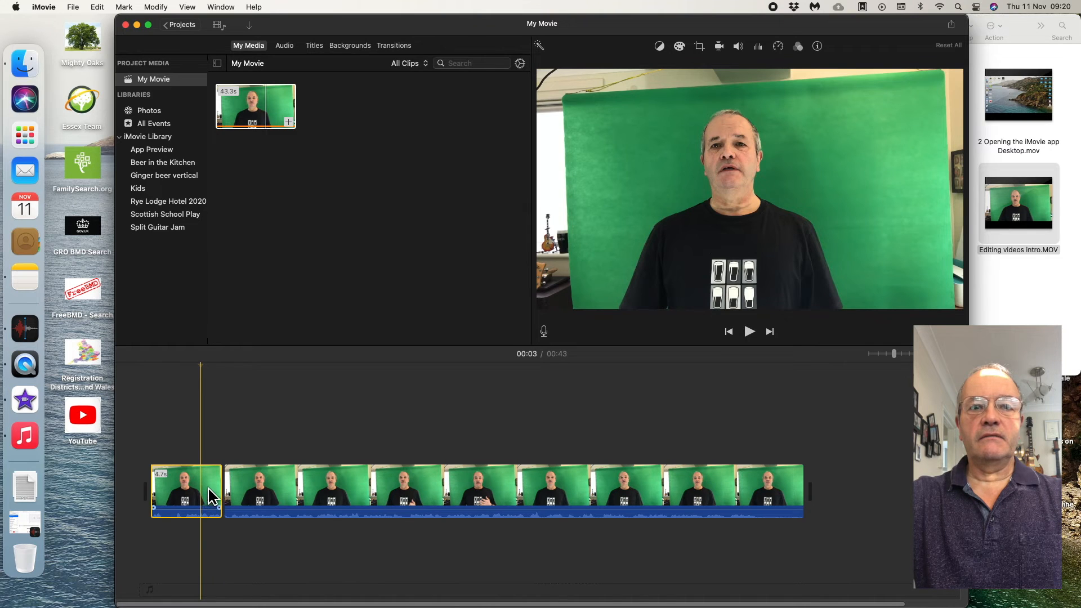
pyautogui.rightClick(200, 486)
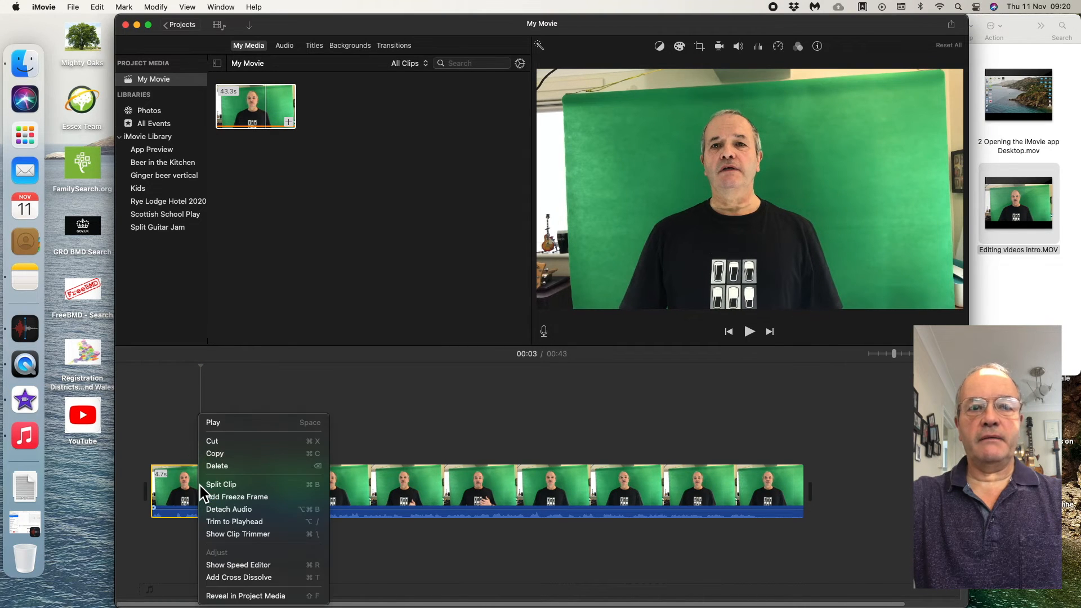
pyautogui.click(224, 467)
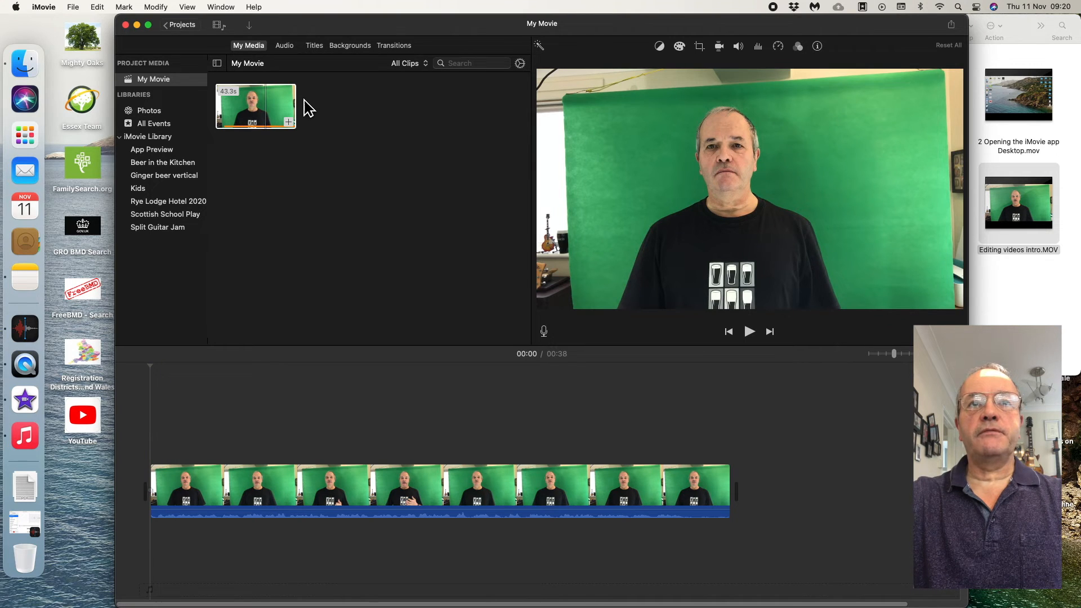
# Step: Select the original clip in the project media, then undo the deletion of the timeline's first segment
pyautogui.click(261, 118)
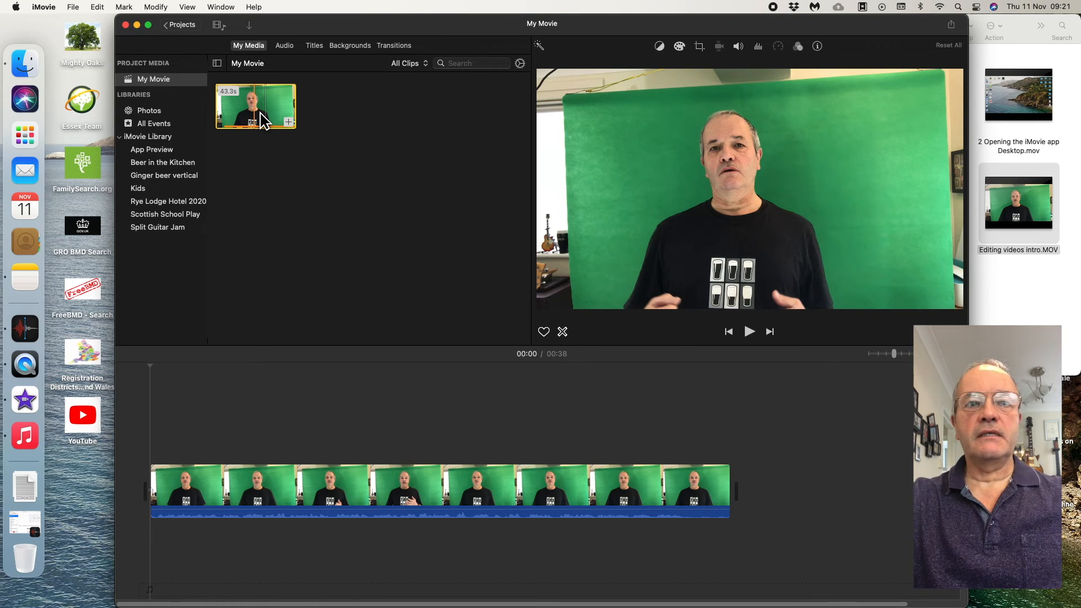
pyautogui.press('w')
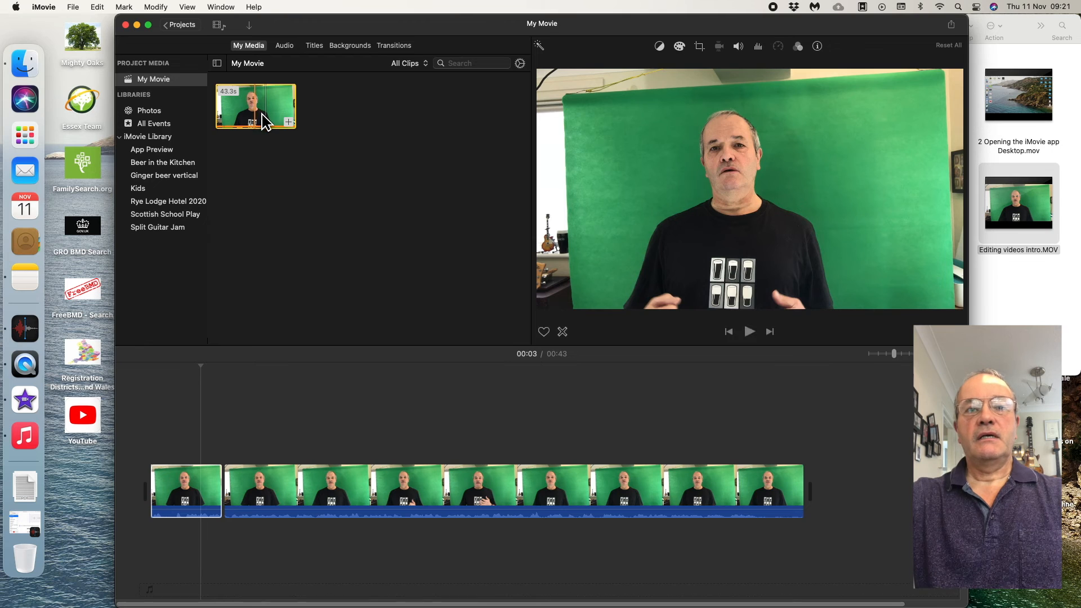
pyautogui.click(391, 199)
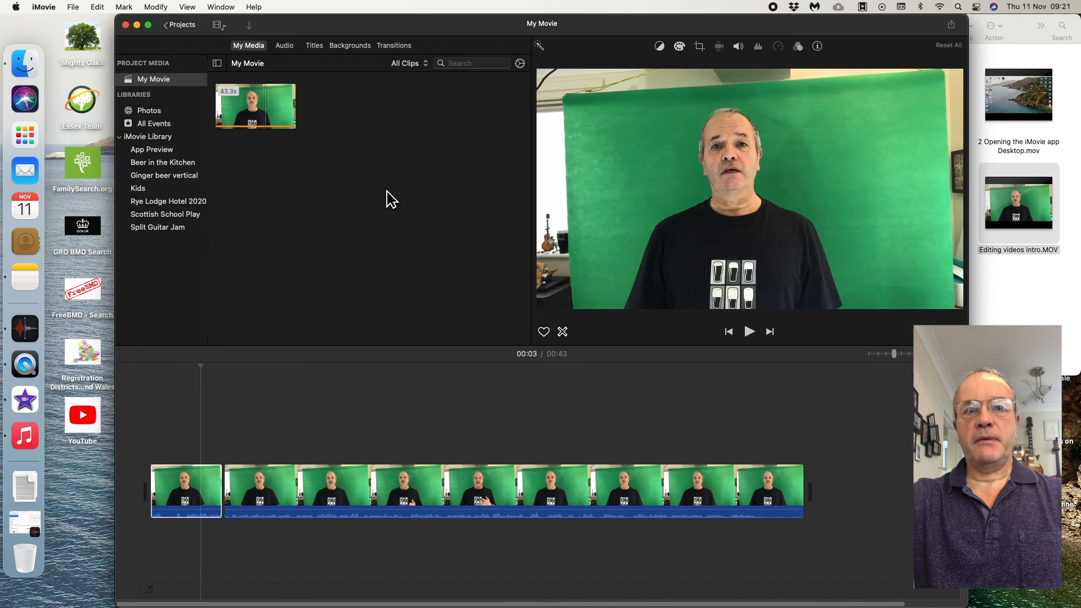
# Step: Select the restored 4.7-second opening segment in the timeline and delete it again
pyautogui.click(288, 410)
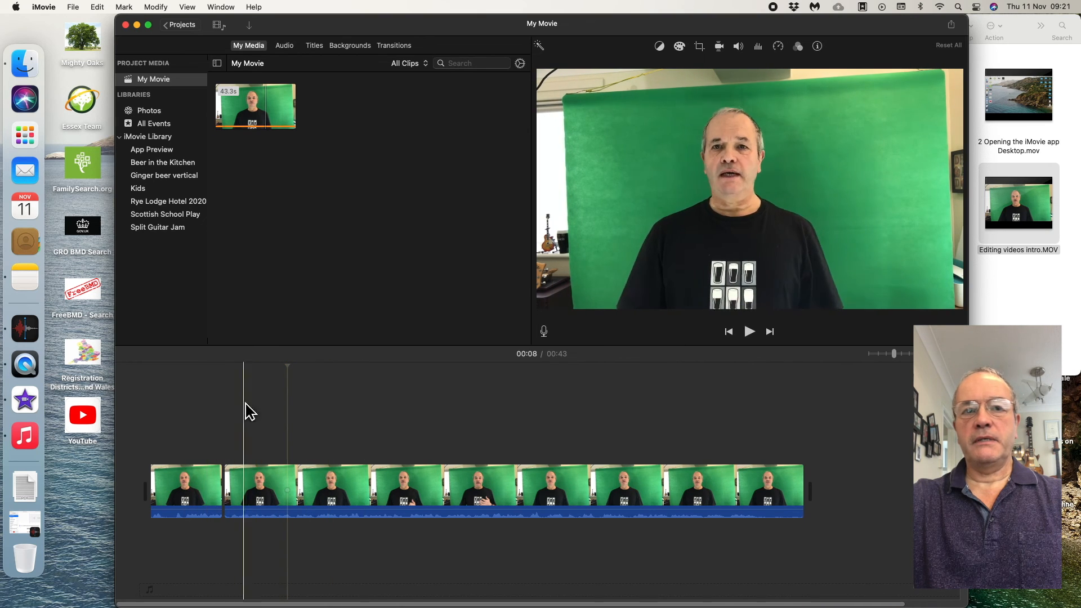
pyautogui.click(206, 484)
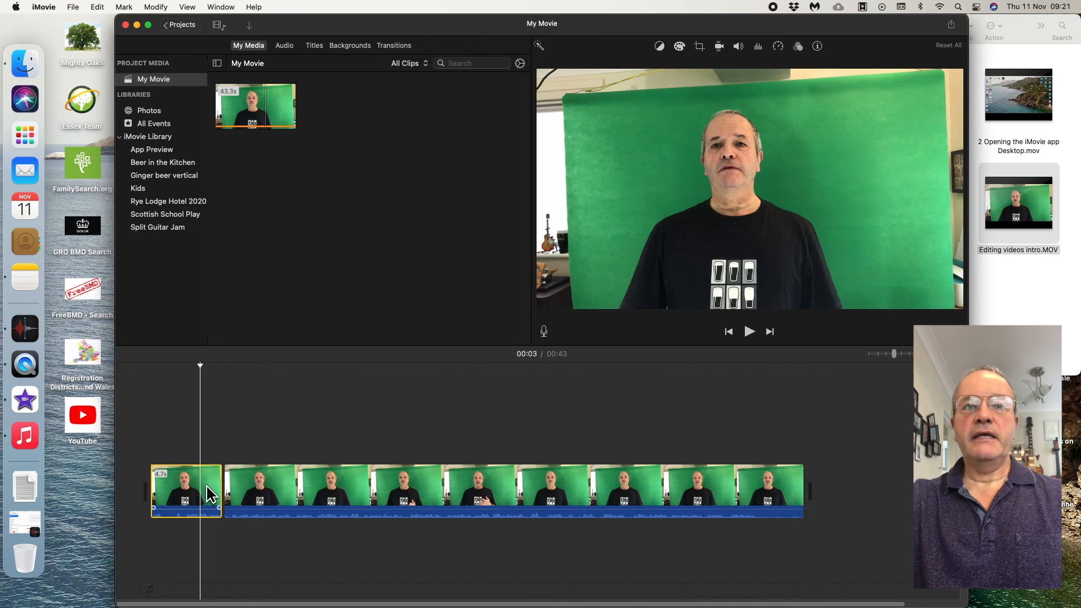
pyautogui.rightClick(205, 484)
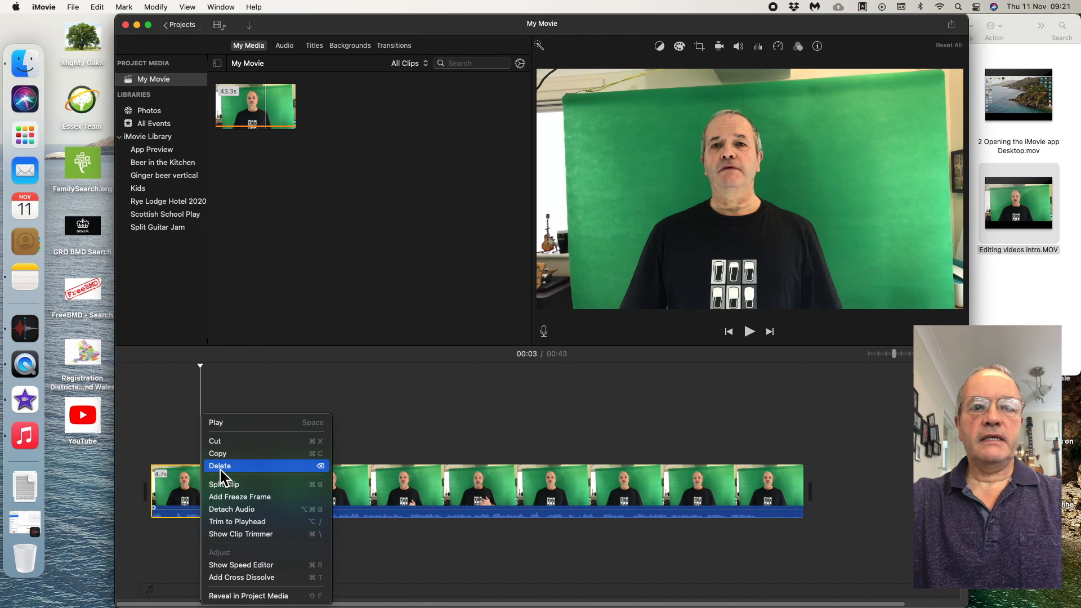
pyautogui.click(220, 469)
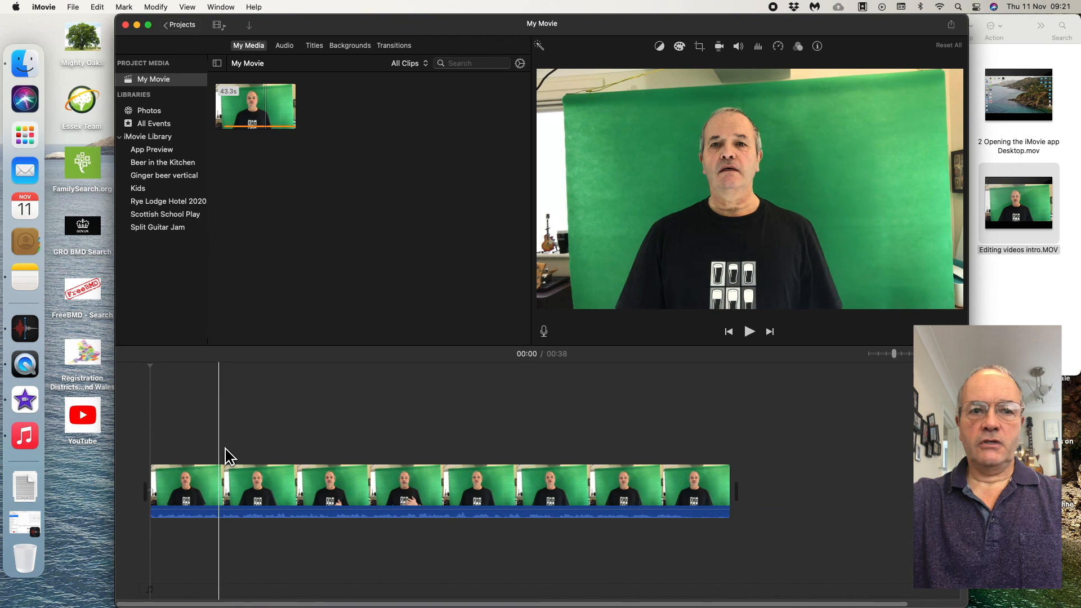